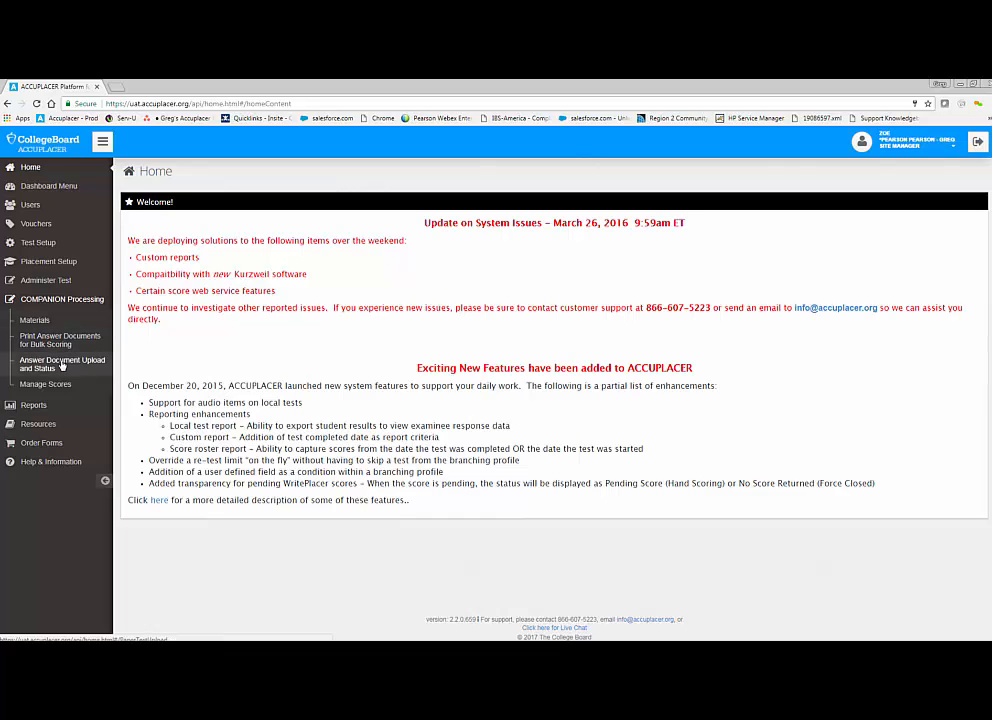
Step: Open the COMPANION Answer Document Upload and Status page
{"action": "left_click", "coordinate": [62, 364]}
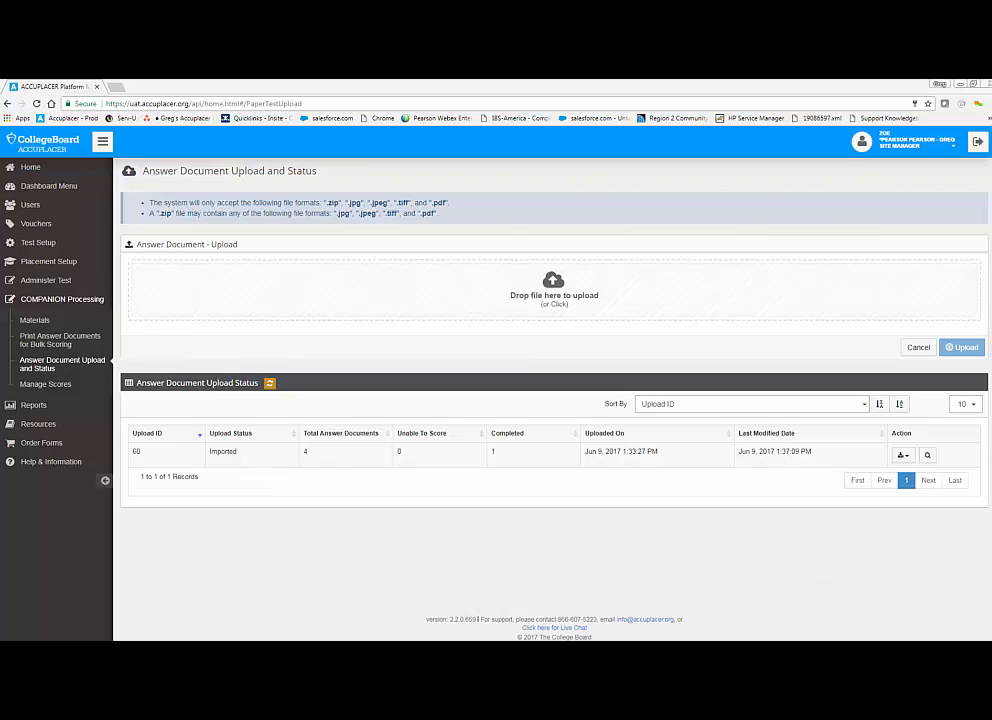
{"action": "left_click_drag", "start_coordinate": [585, 638], "coordinate": [745, 144]}
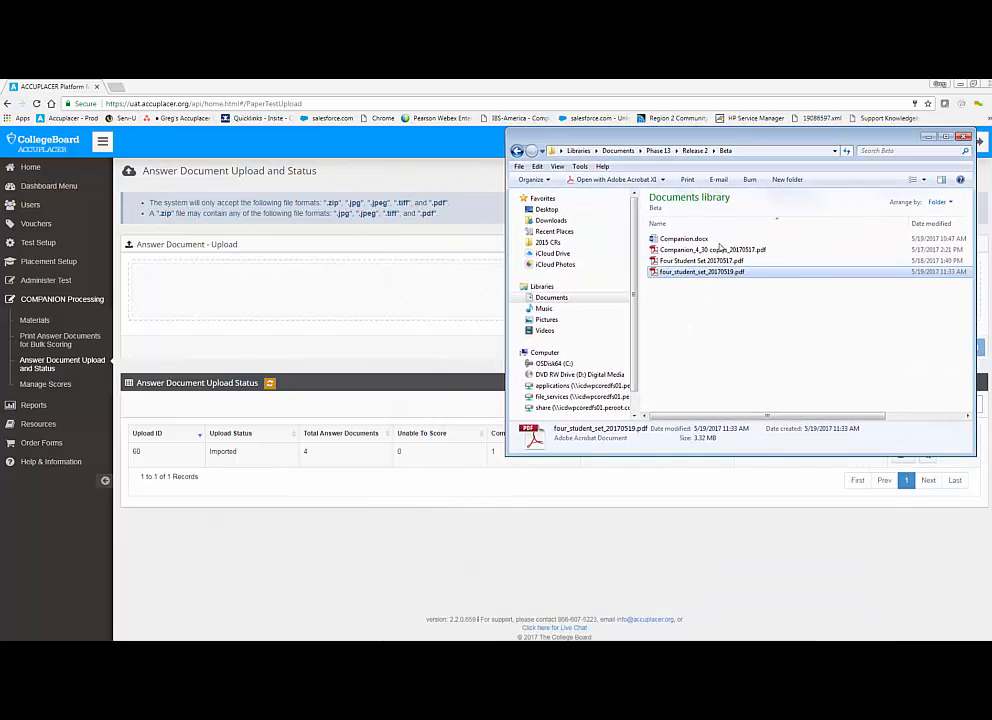
{"action": "left_click_drag", "start_coordinate": [692, 273], "coordinate": [381, 308]}
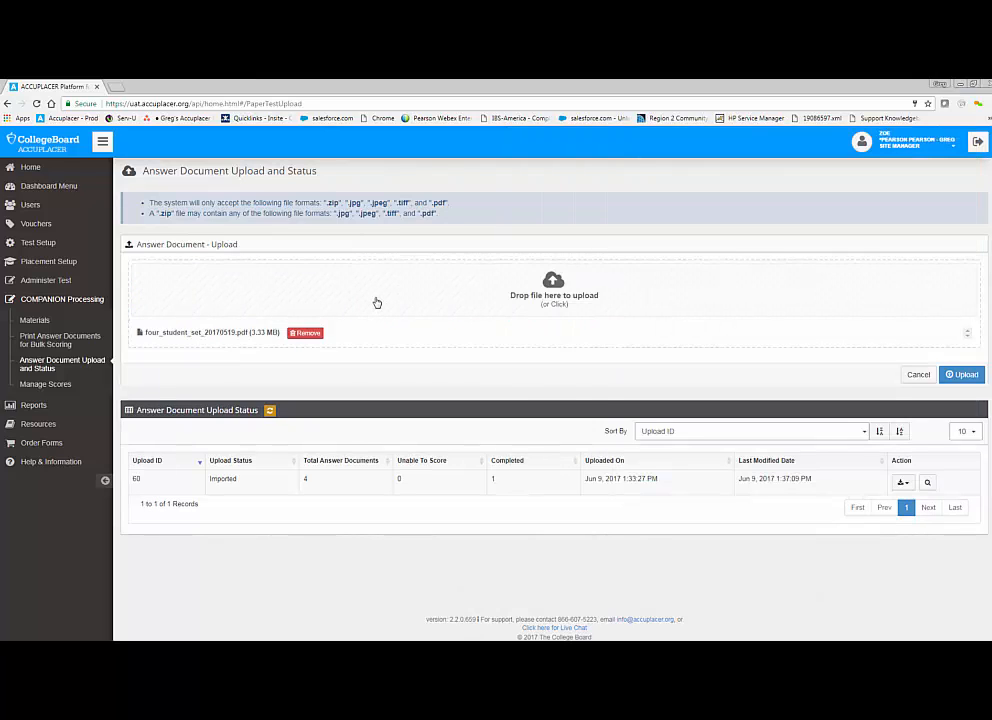
{"action": "left_click", "coordinate": [305, 334]}
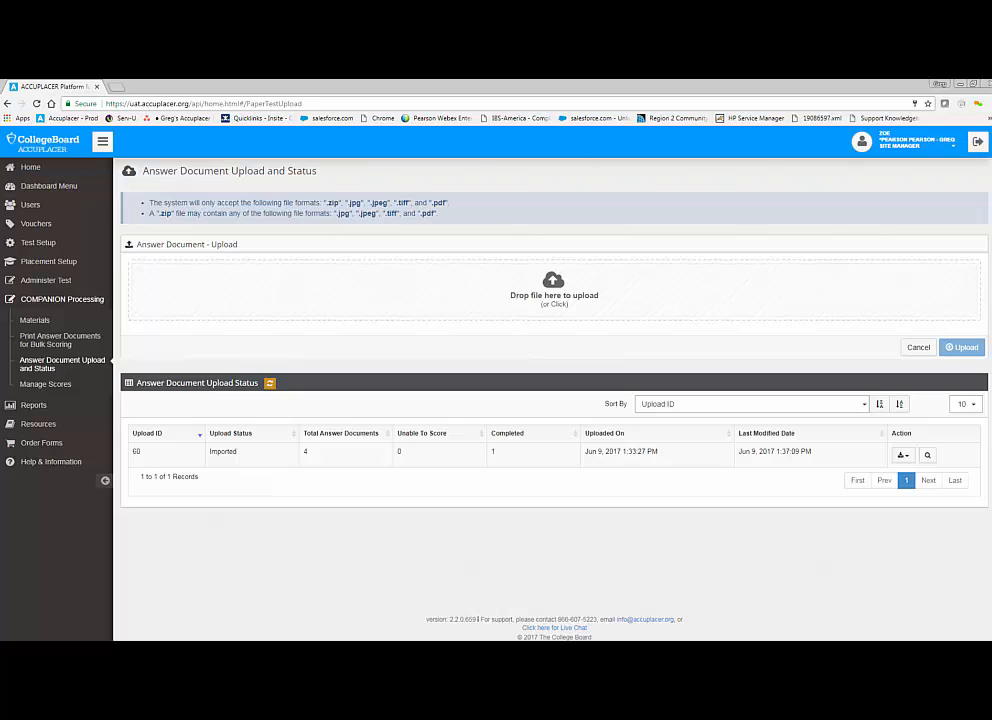
Step: Upload the file four_student_set_20170519.pdf from the Beta folder as an answer document
{"action": "key", "text": "alt+Tab"}
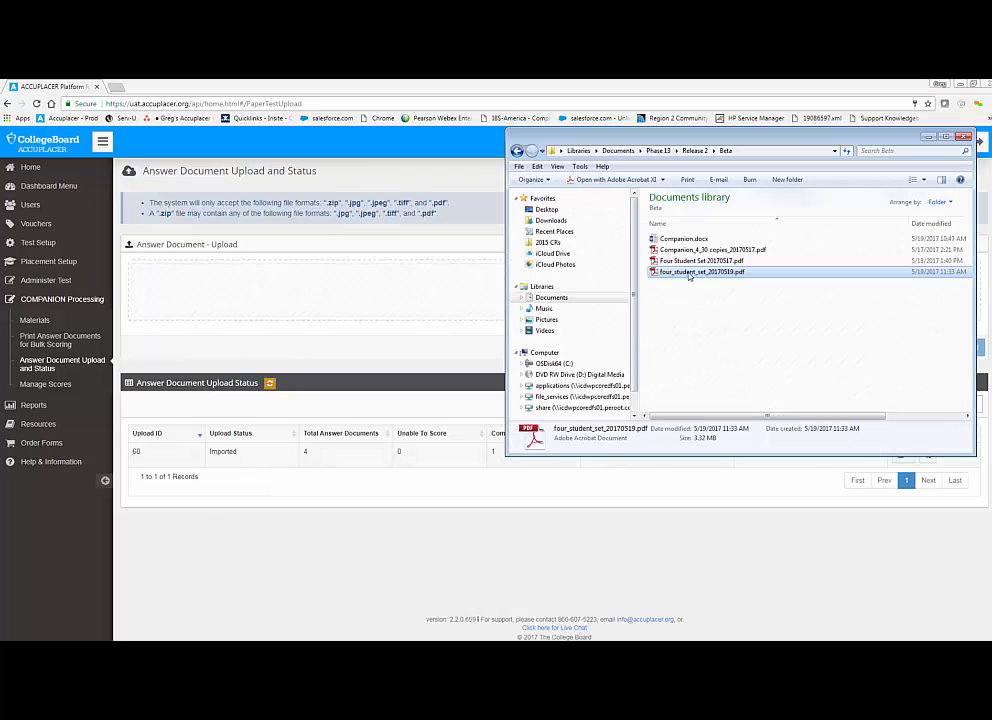
{"action": "left_click_drag", "start_coordinate": [693, 275], "coordinate": [401, 306]}
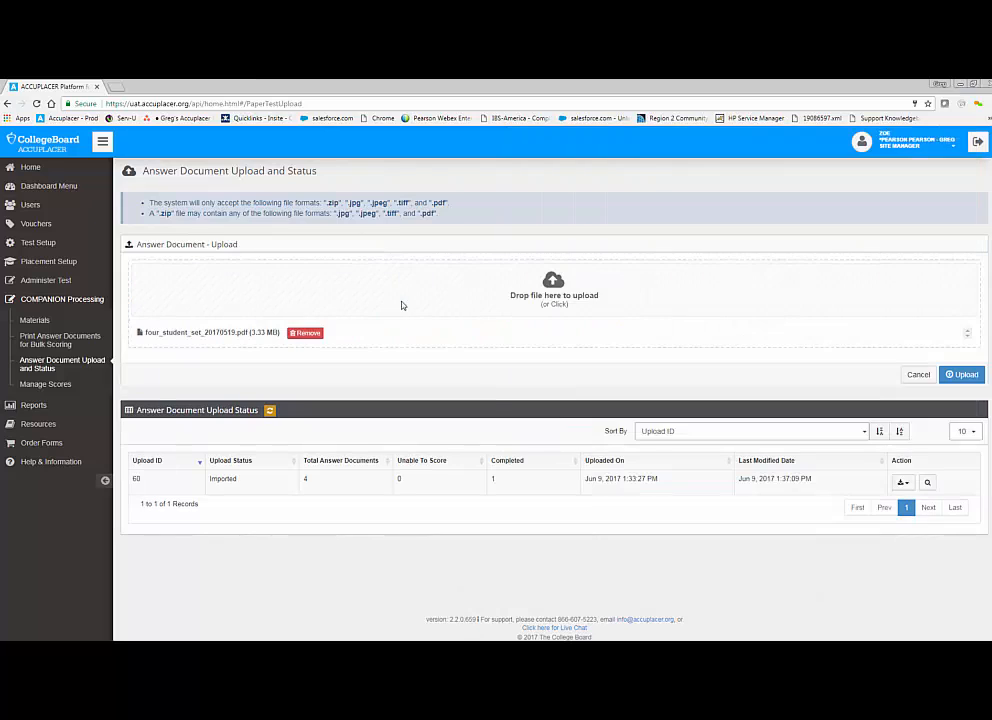
{"action": "left_click", "coordinate": [964, 376]}
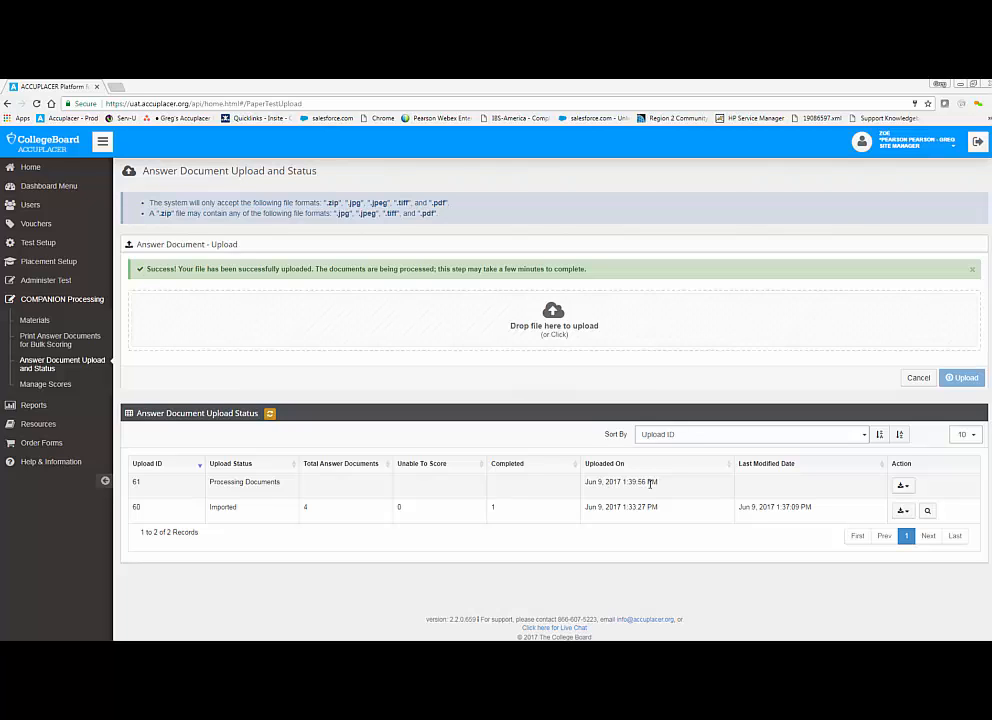
Step: Check the download options for the newest upload and refresh the answer document upload status
{"action": "left_click", "coordinate": [905, 487]}
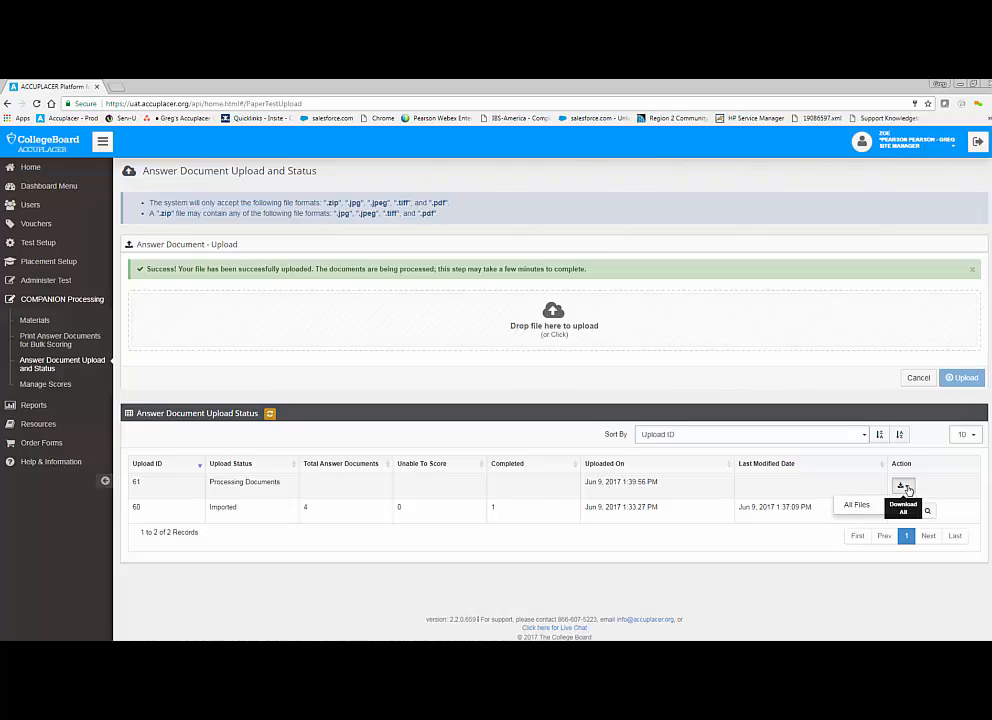
{"action": "left_click", "coordinate": [904, 487]}
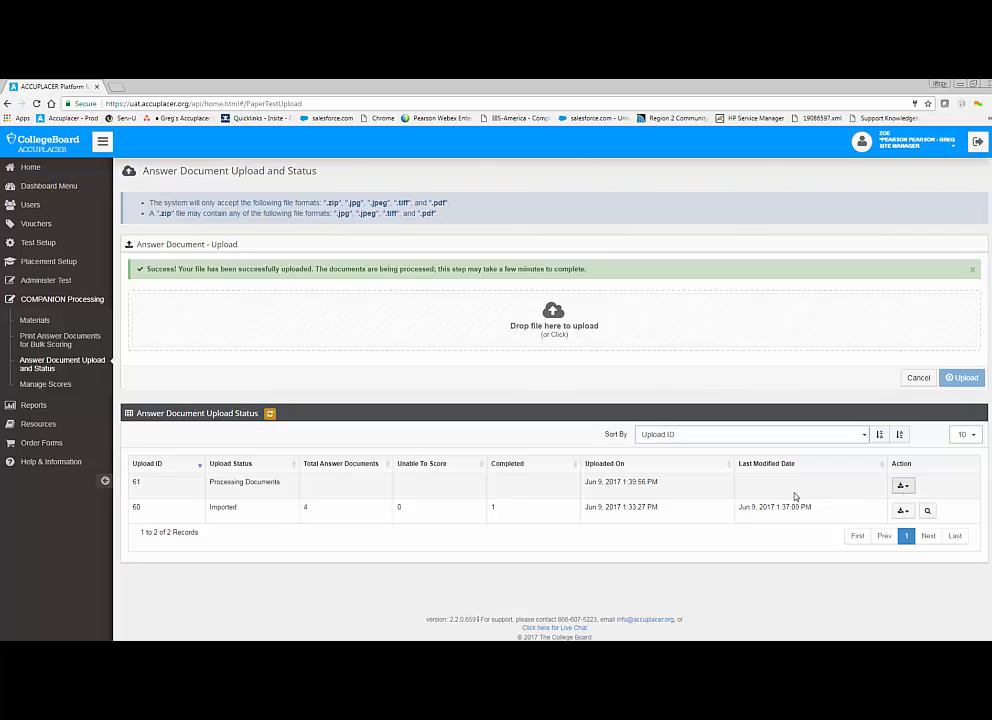
{"action": "left_click", "coordinate": [269, 414]}
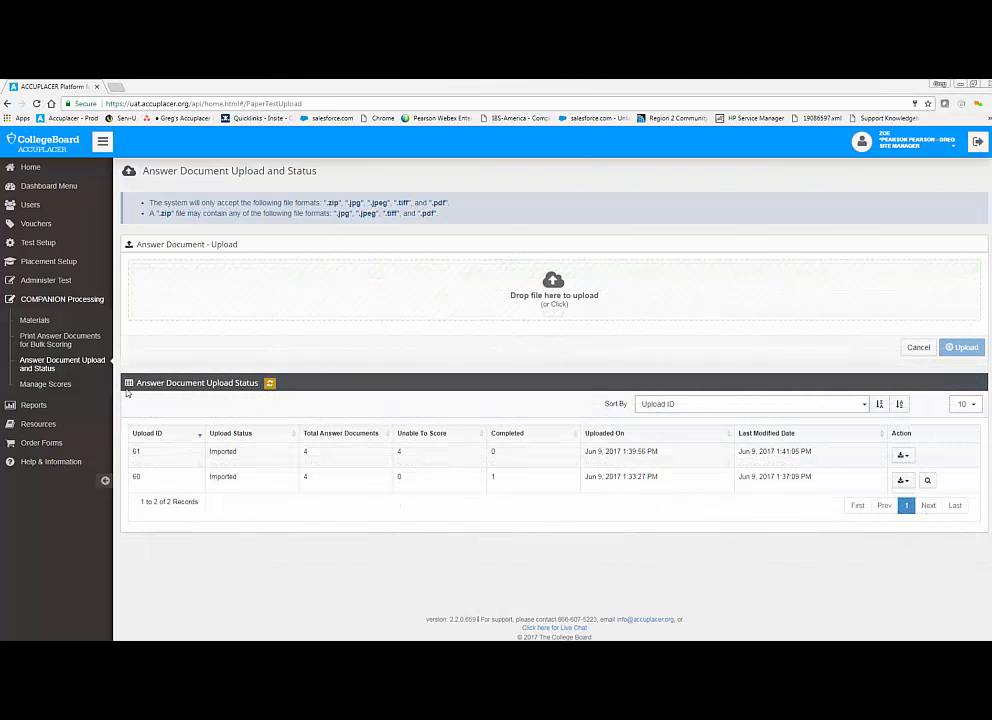
Step: Open the Manage Scores page and review the sorting choices and the files available to download for paper test 258
{"action": "left_click", "coordinate": [56, 386]}
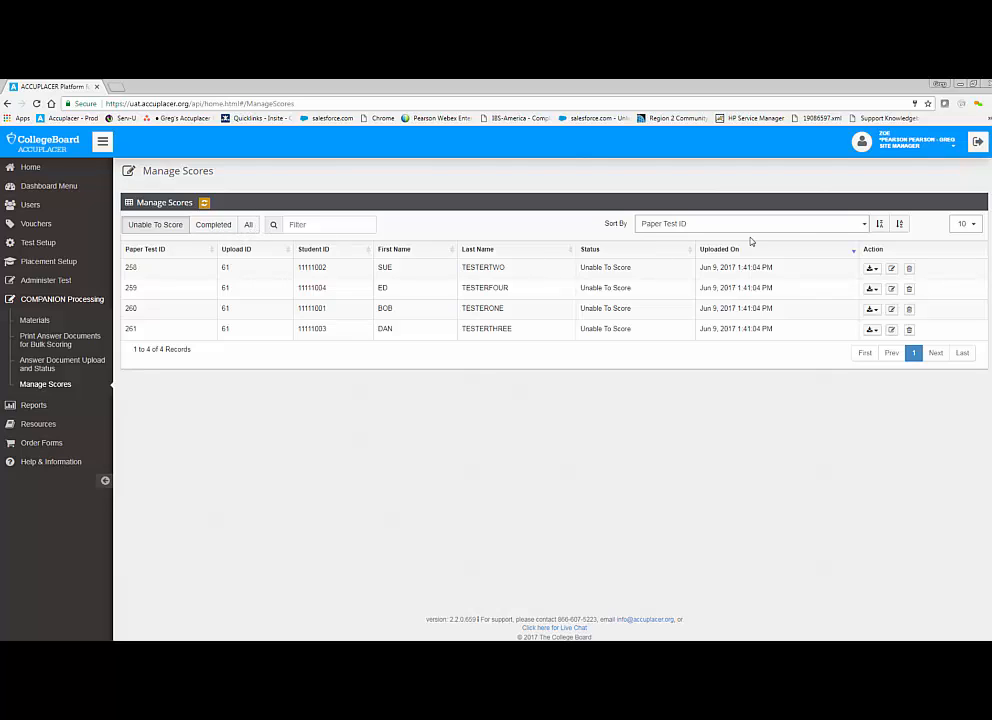
{"action": "left_click", "coordinate": [866, 226]}
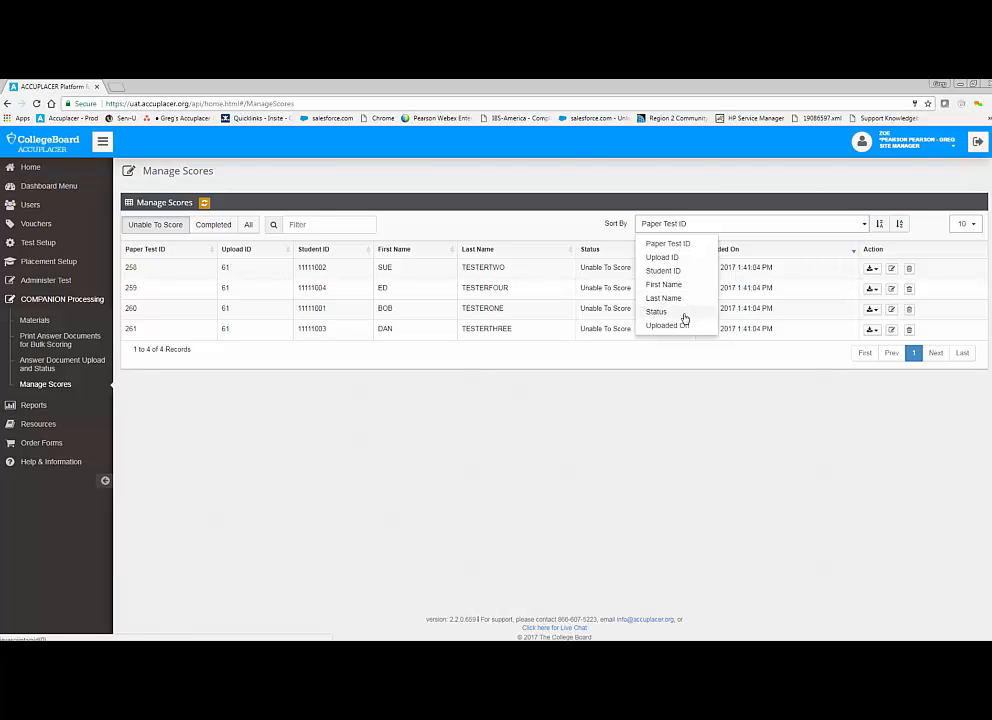
{"action": "left_click", "coordinate": [708, 229]}
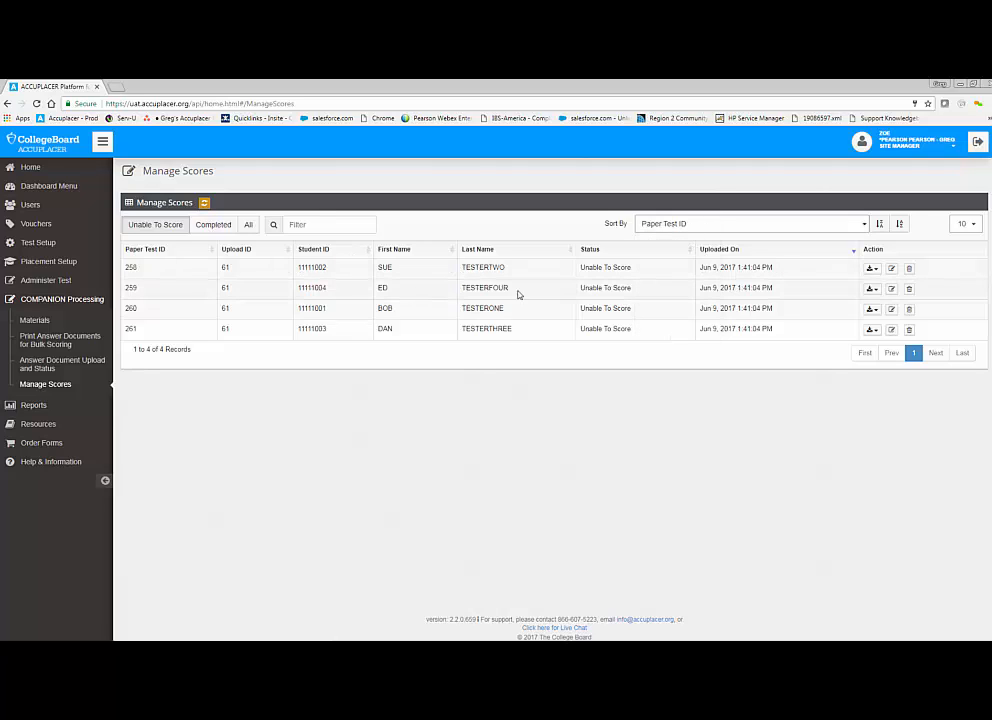
{"action": "left_click", "coordinate": [879, 272]}
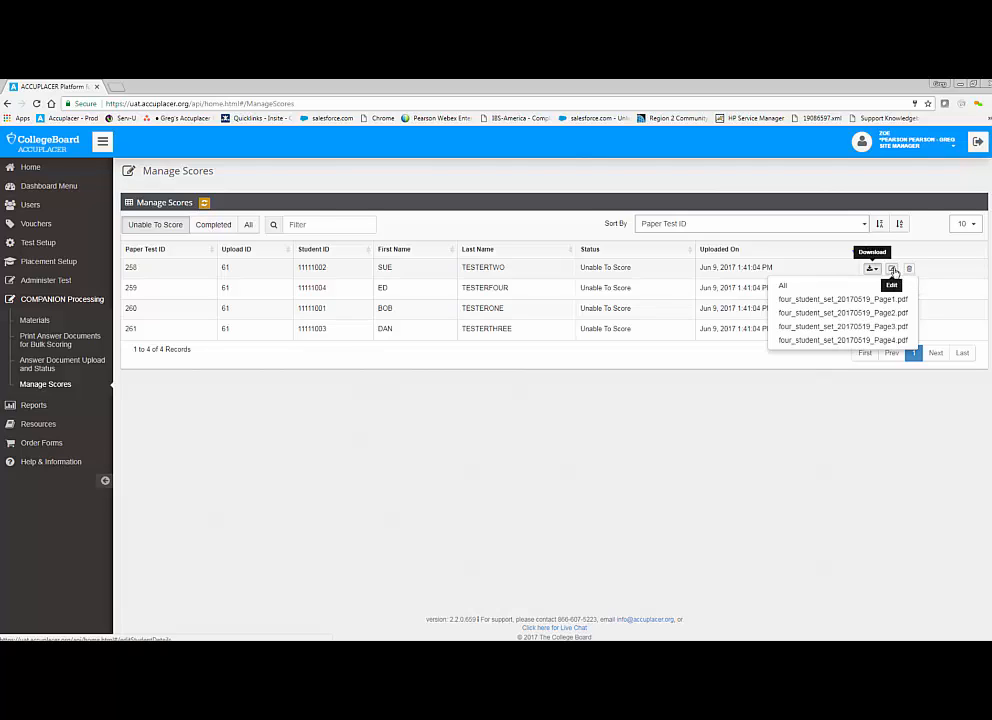
Step: Open paper test 258 for editing and fill in the student's middle name
{"action": "left_click", "coordinate": [892, 270]}
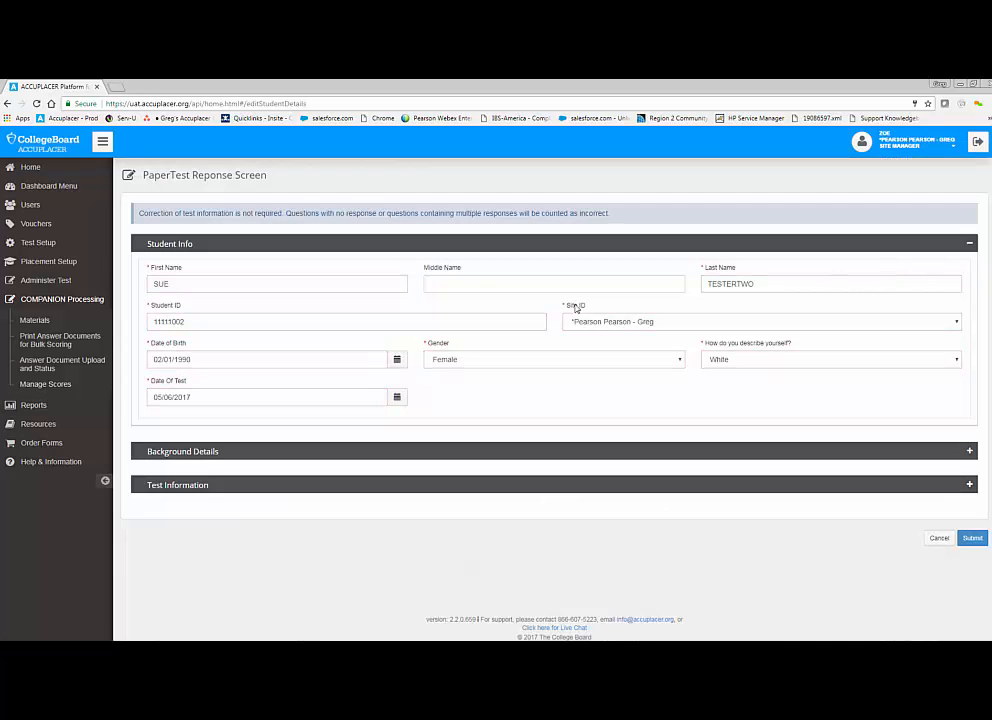
{"action": "scroll", "coordinate": [235, 270], "scroll_direction": "down", "scroll_amount": 1}
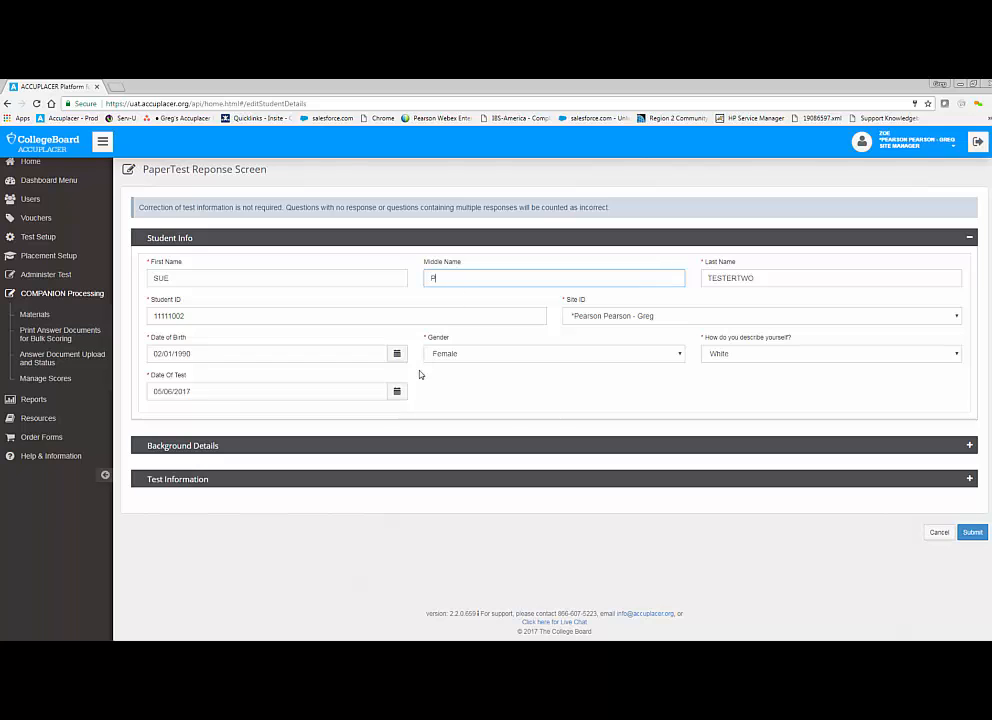
Step: Expand the student's Background Details and set the major to Major 1
{"action": "left_click", "coordinate": [970, 447]}
{"action": "scroll", "coordinate": [806, 462], "scroll_direction": "down", "scroll_amount": 3}
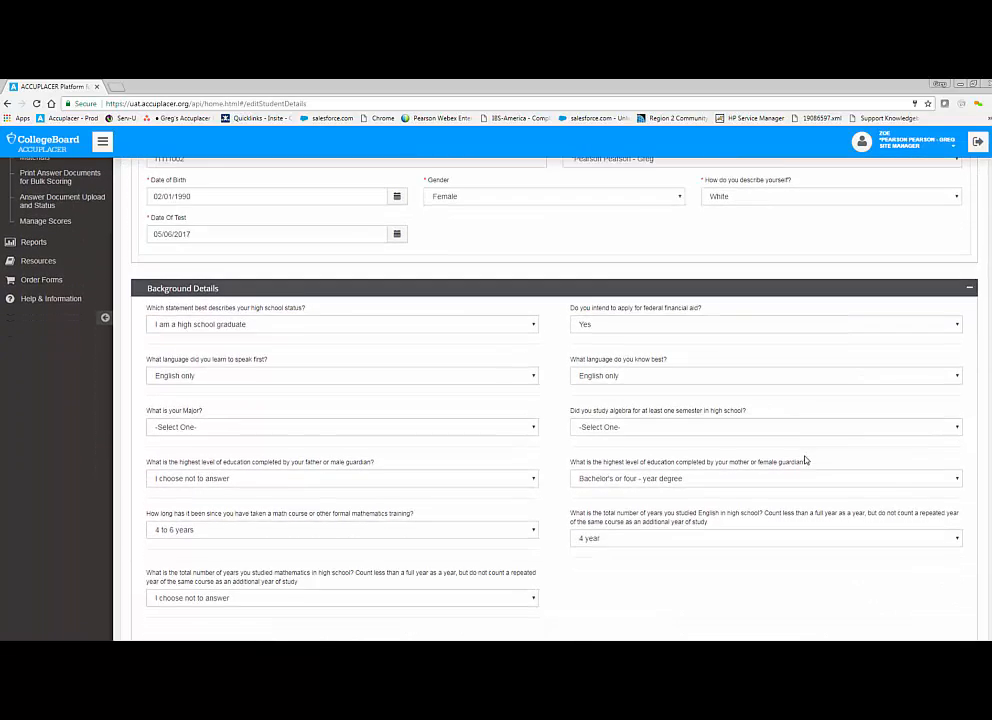
{"action": "scroll", "coordinate": [806, 460], "scroll_direction": "down", "scroll_amount": 1}
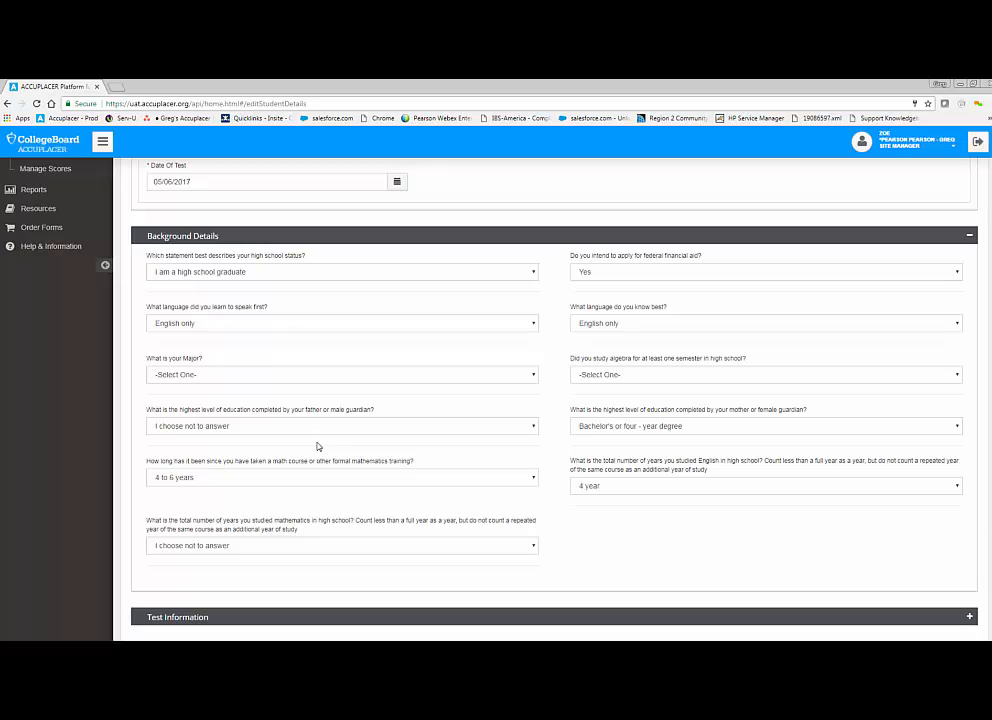
{"action": "left_click", "coordinate": [255, 378]}
{"action": "scroll", "coordinate": [258, 450], "scroll_direction": "down", "scroll_amount": 2}
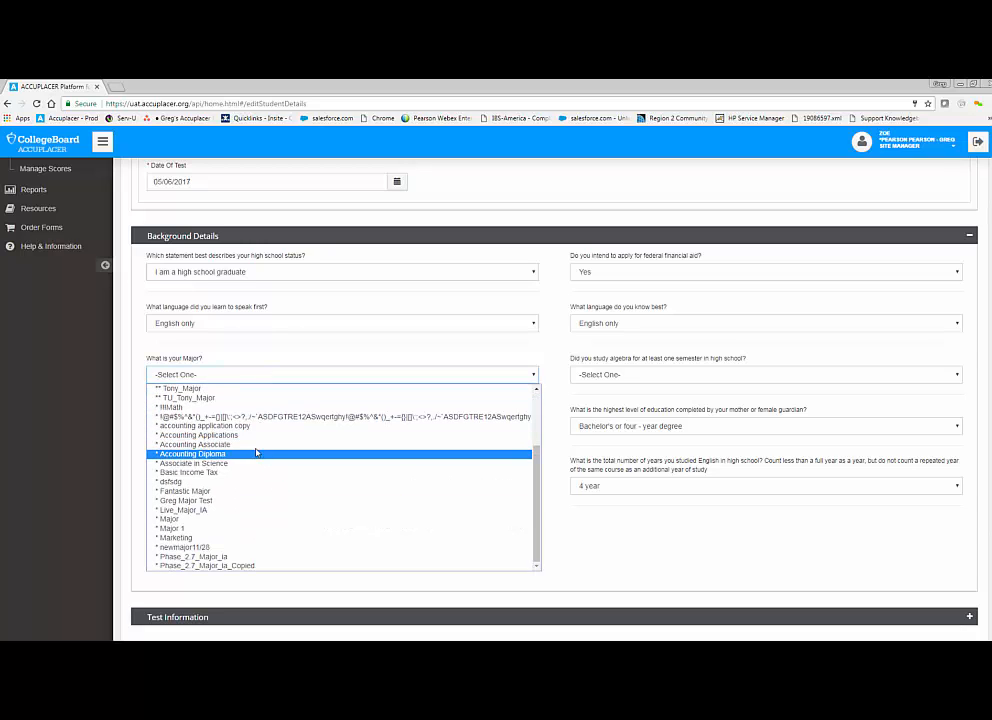
{"action": "left_click", "coordinate": [187, 527]}
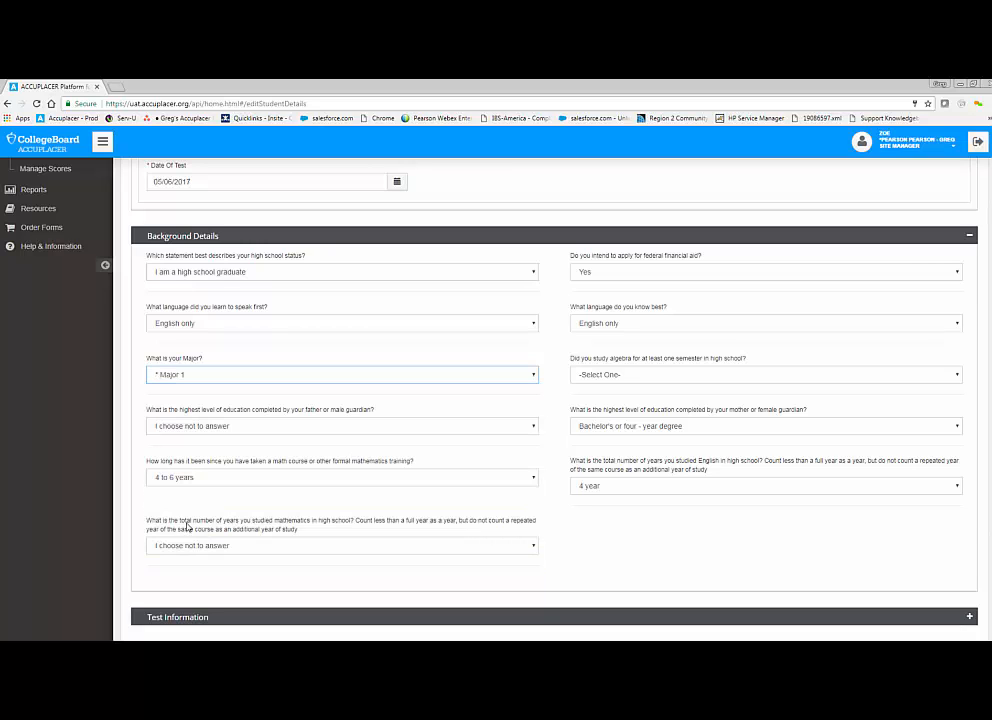
{"action": "left_click", "coordinate": [582, 525]}
Step: Expand the Next-Generation Arithmetic responses under Test Information and clear the extra answer D on question 16
{"action": "scroll", "coordinate": [582, 525], "scroll_direction": "down", "scroll_amount": 1}
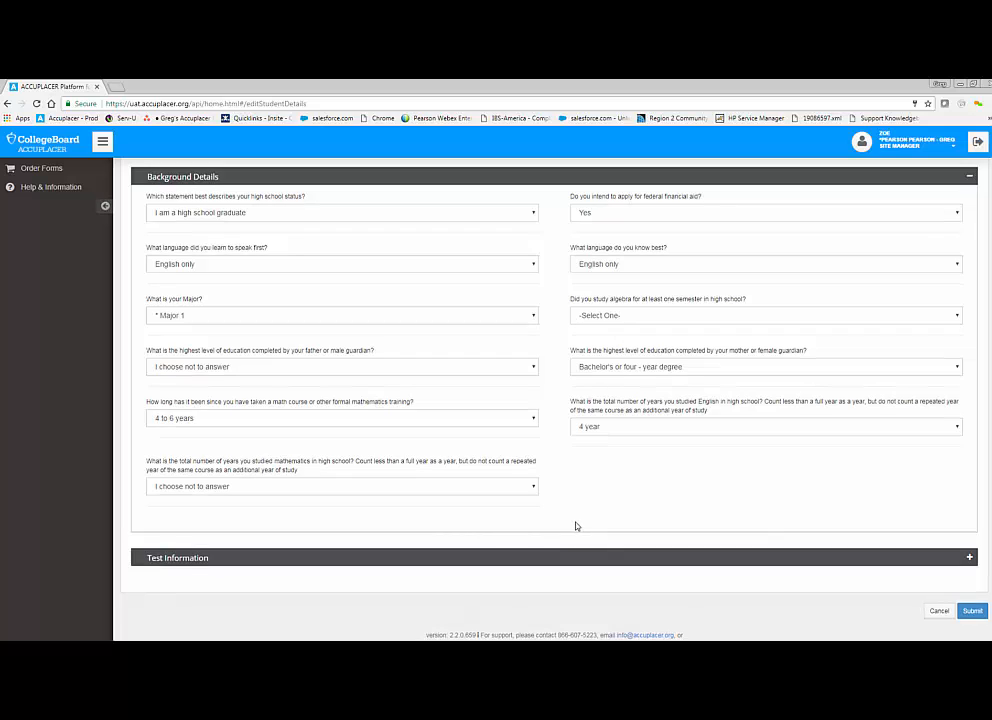
{"action": "left_click", "coordinate": [969, 558]}
{"action": "scroll", "coordinate": [750, 511], "scroll_direction": "down", "scroll_amount": 2}
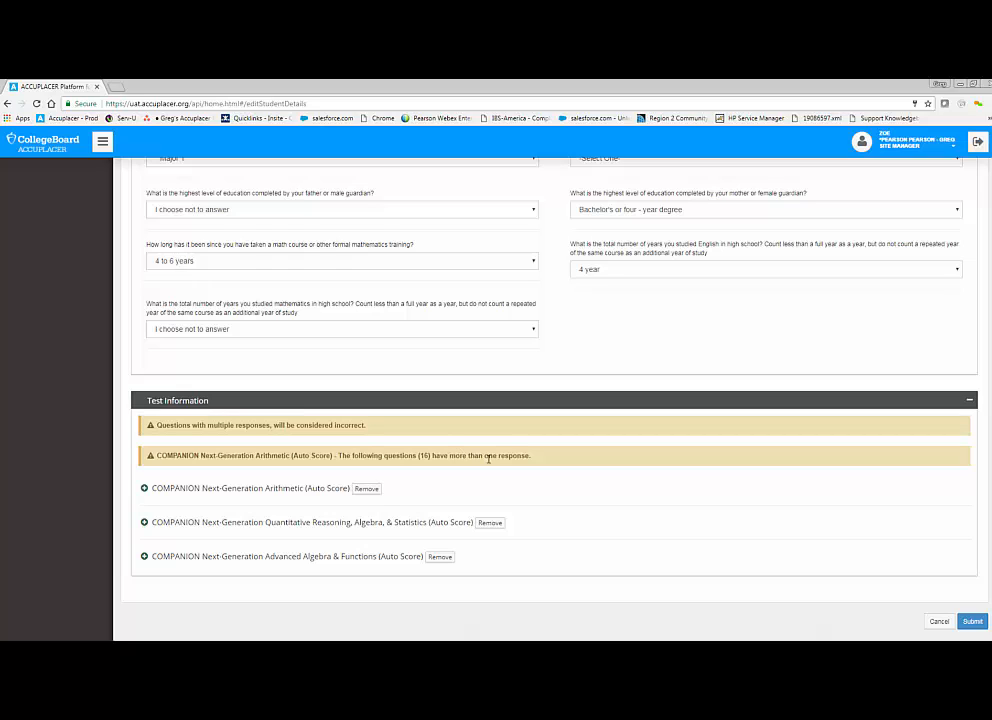
{"action": "left_click", "coordinate": [144, 489]}
{"action": "scroll", "coordinate": [212, 494], "scroll_direction": "down", "scroll_amount": 1}
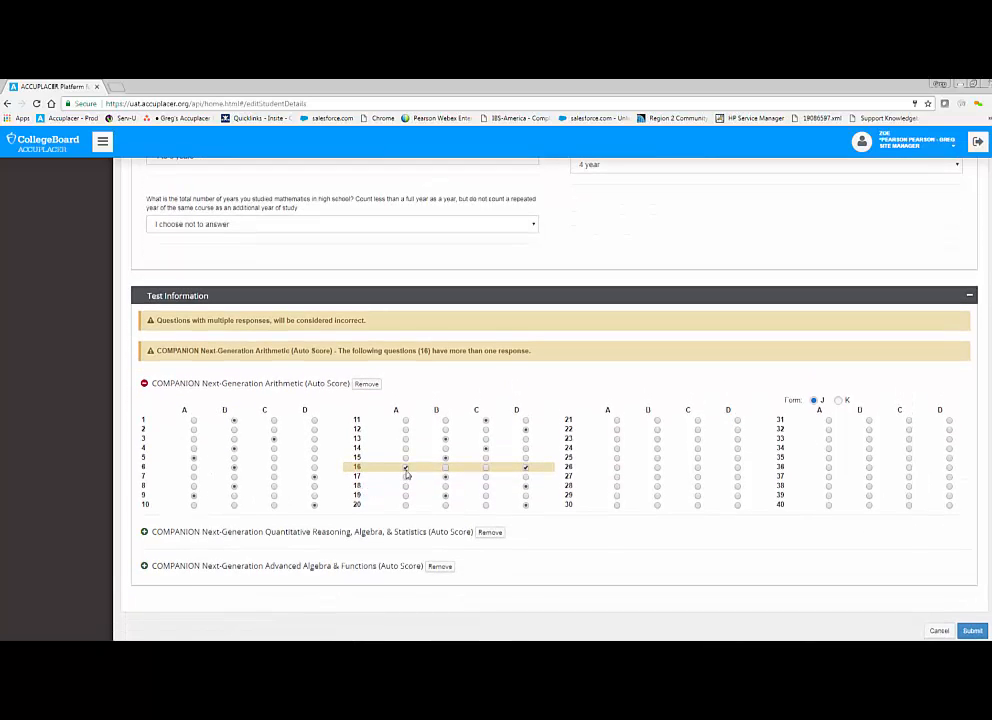
{"action": "left_click", "coordinate": [525, 468]}
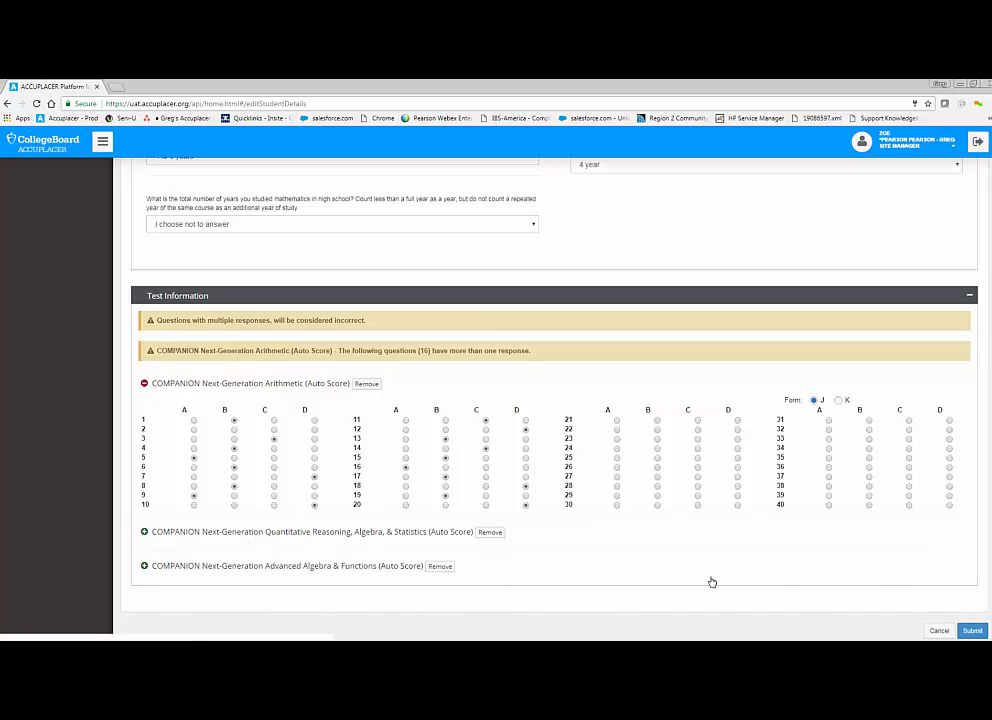
Step: Review the Quantitative Reasoning, Algebra, & Statistics responses and submit the paper test for scoring
{"action": "scroll", "coordinate": [887, 584], "scroll_direction": "down", "scroll_amount": 1}
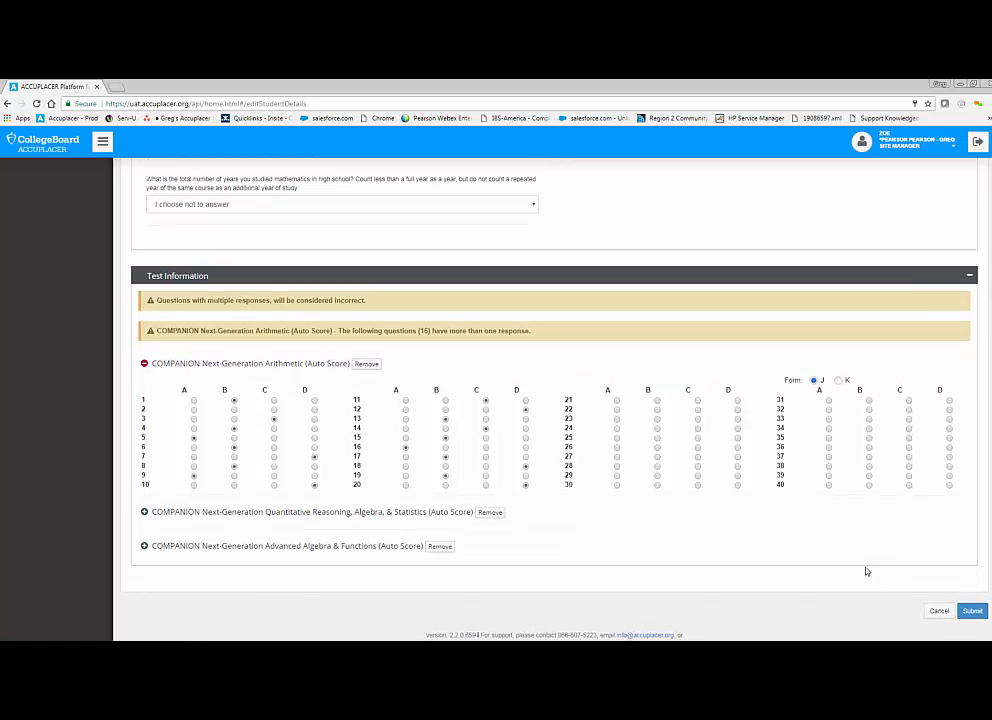
{"action": "left_click", "coordinate": [144, 512]}
{"action": "scroll", "coordinate": [255, 516], "scroll_direction": "down", "scroll_amount": 2}
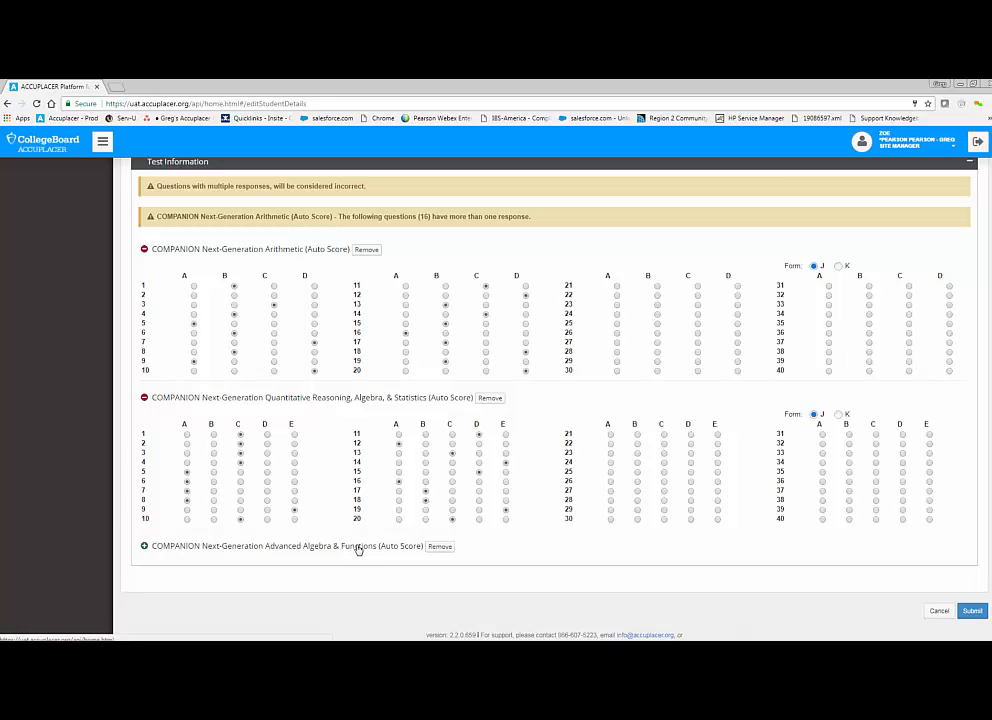
{"action": "left_click", "coordinate": [972, 611]}
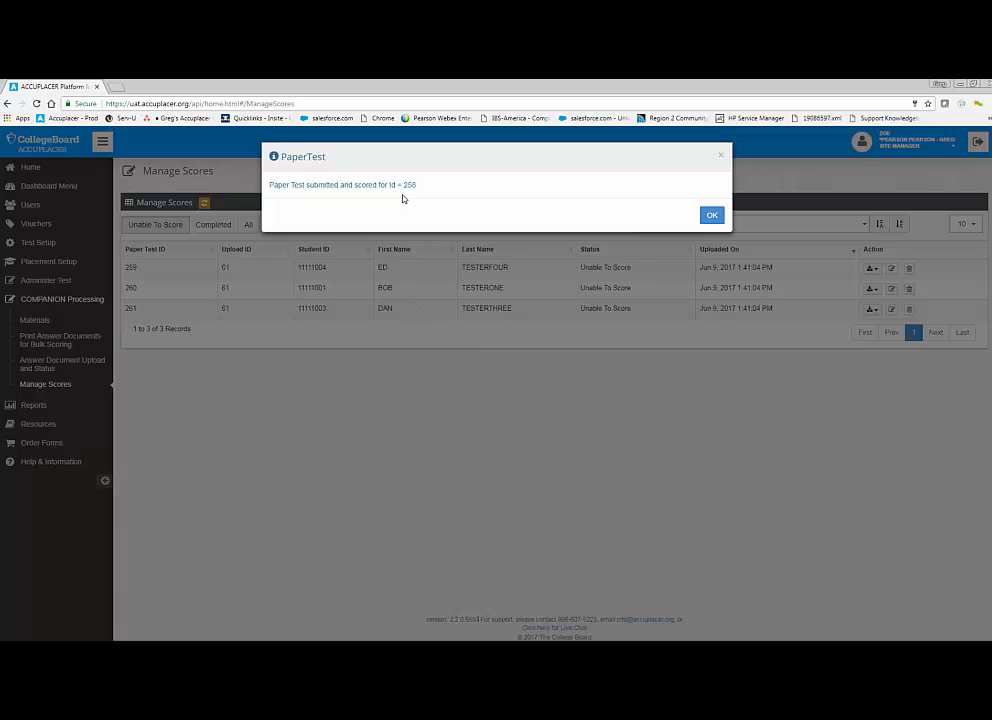
{"action": "left_click", "coordinate": [714, 218]}
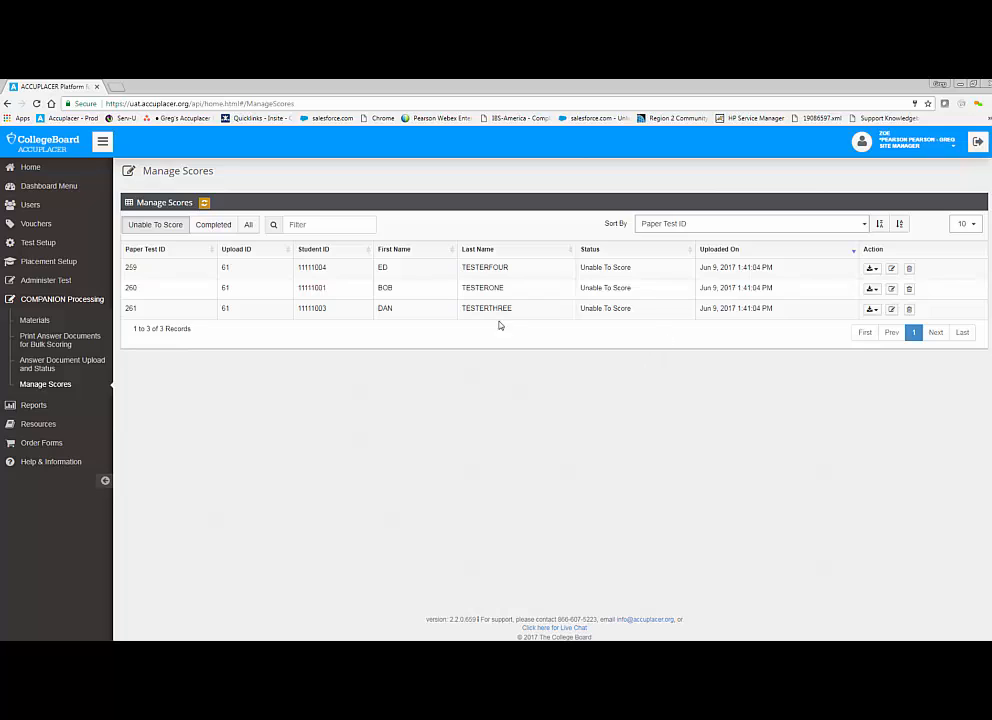
Step: Review the Individual Score Report of completed paper test 258, close it and return to the Unable To Score list
{"action": "left_click", "coordinate": [201, 226]}
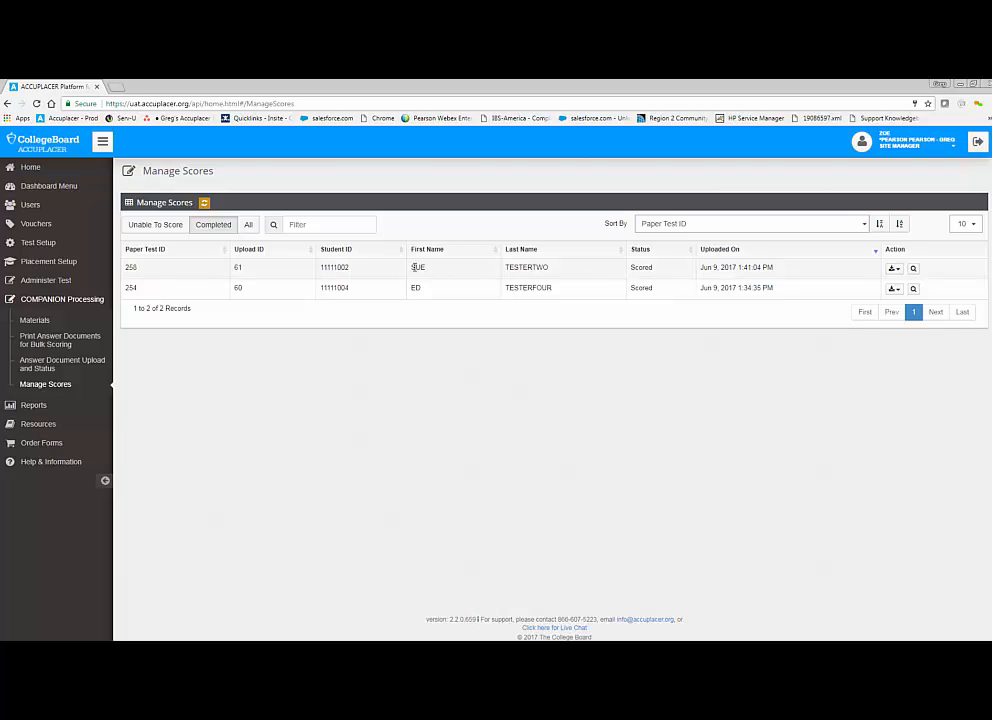
{"action": "left_click", "coordinate": [913, 270]}
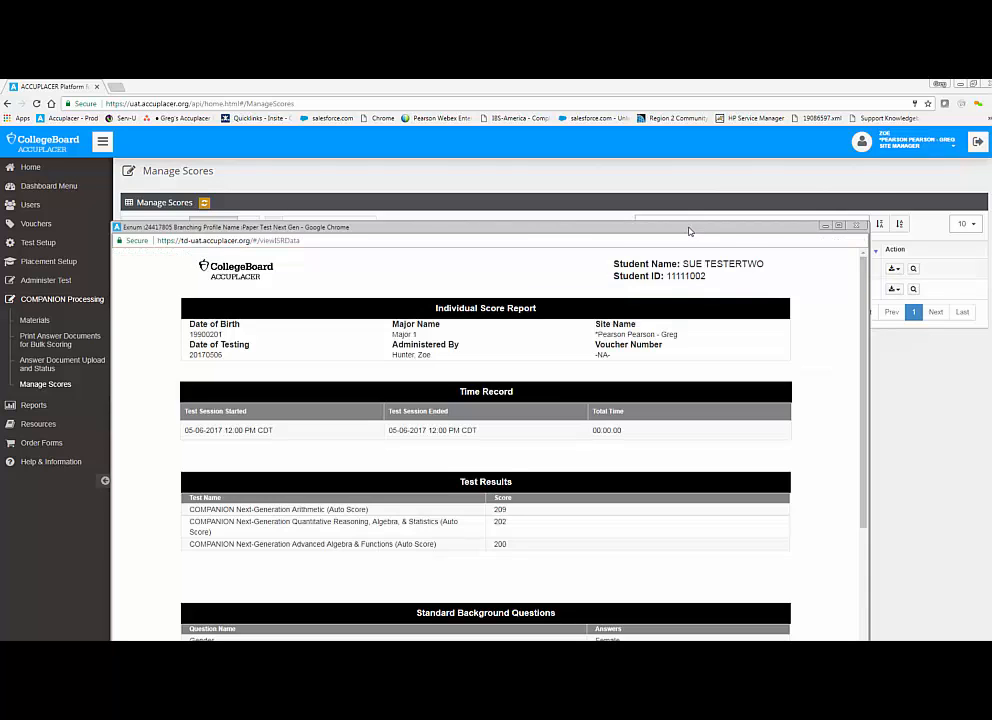
{"action": "left_click_drag", "start_coordinate": [690, 226], "coordinate": [725, 149]}
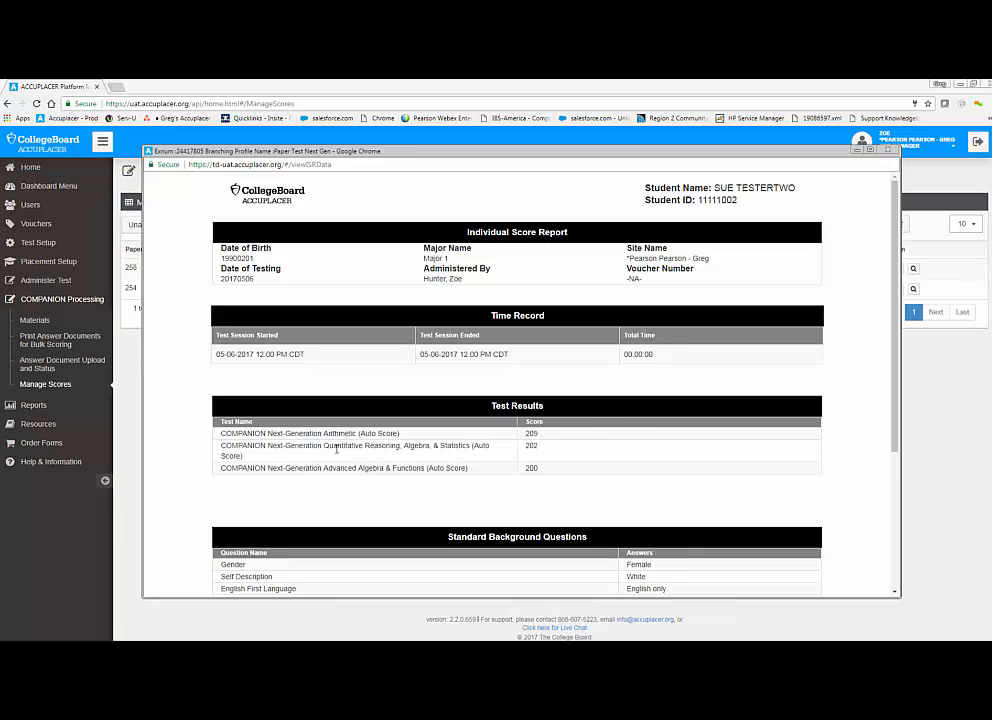
{"action": "scroll", "coordinate": [360, 470], "scroll_direction": "down", "scroll_amount": 2}
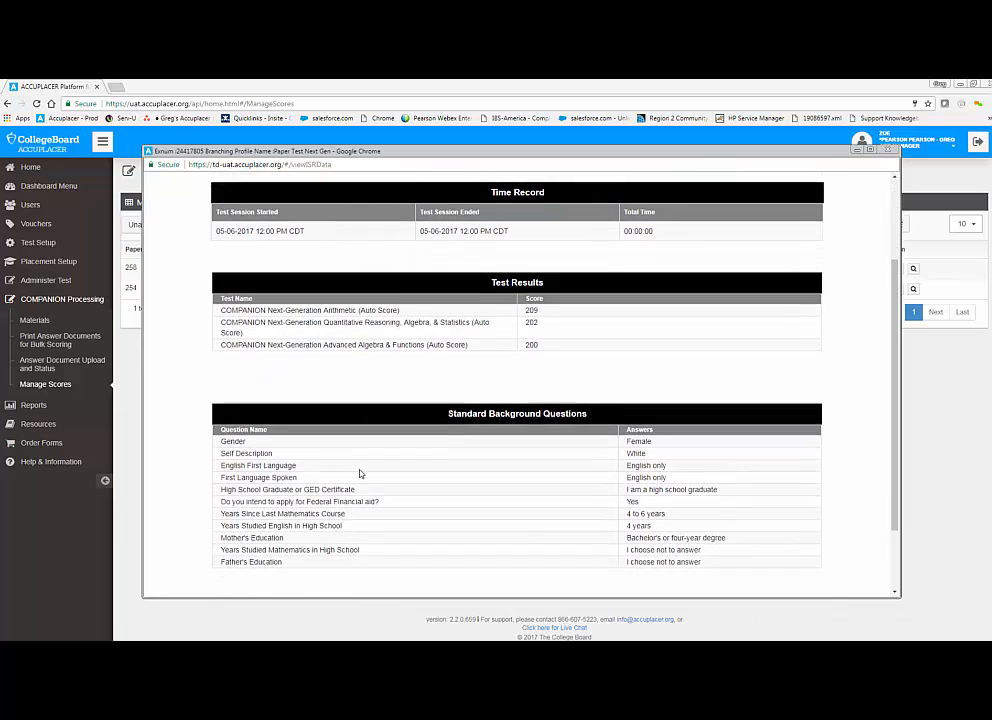
{"action": "scroll", "coordinate": [360, 472], "scroll_direction": "down", "scroll_amount": 1}
{"action": "scroll", "coordinate": [268, 455], "scroll_direction": "down", "scroll_amount": 1}
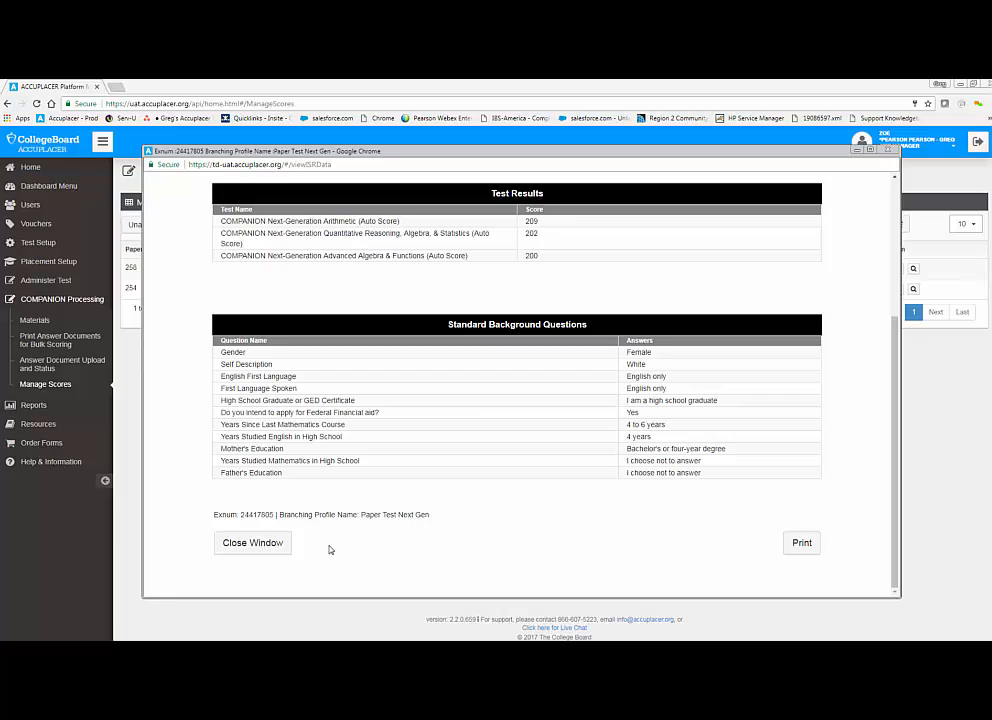
{"action": "left_click", "coordinate": [253, 543]}
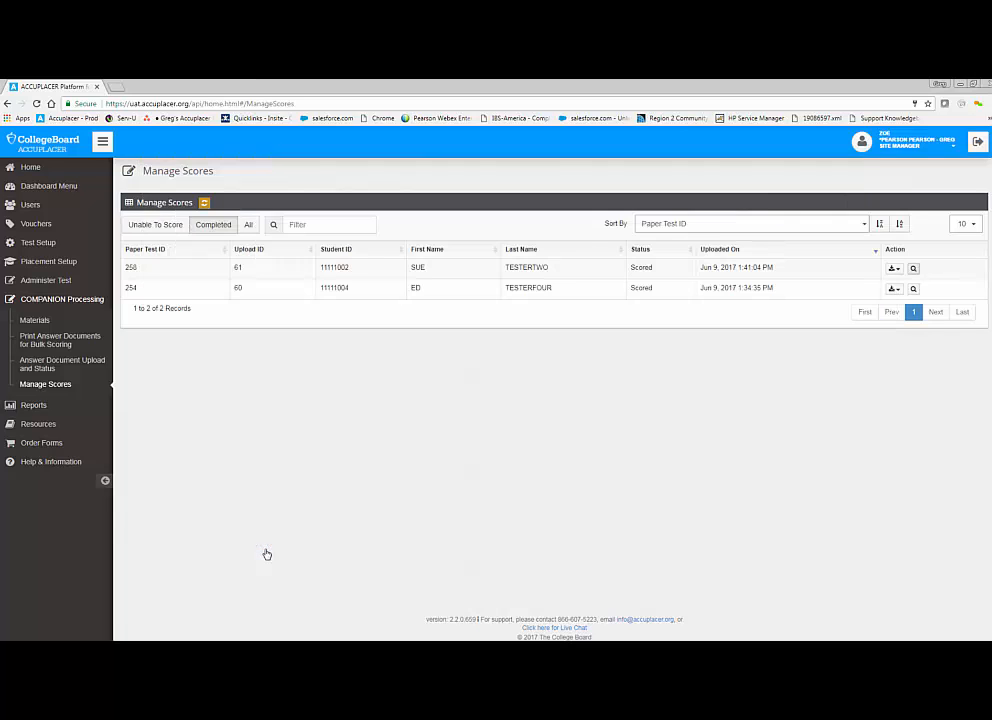
{"action": "left_click", "coordinate": [170, 226]}
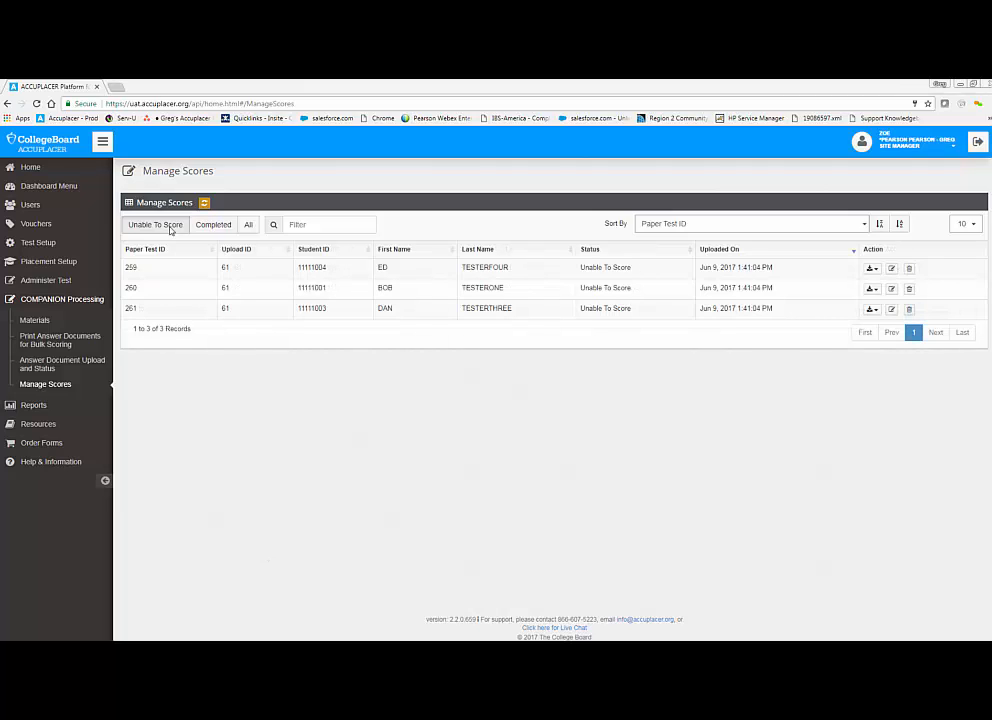
Step: Download all answer document pages for paper test 259 and open the downloaded PaperTest_259.zip archive
{"action": "left_click", "coordinate": [873, 269]}
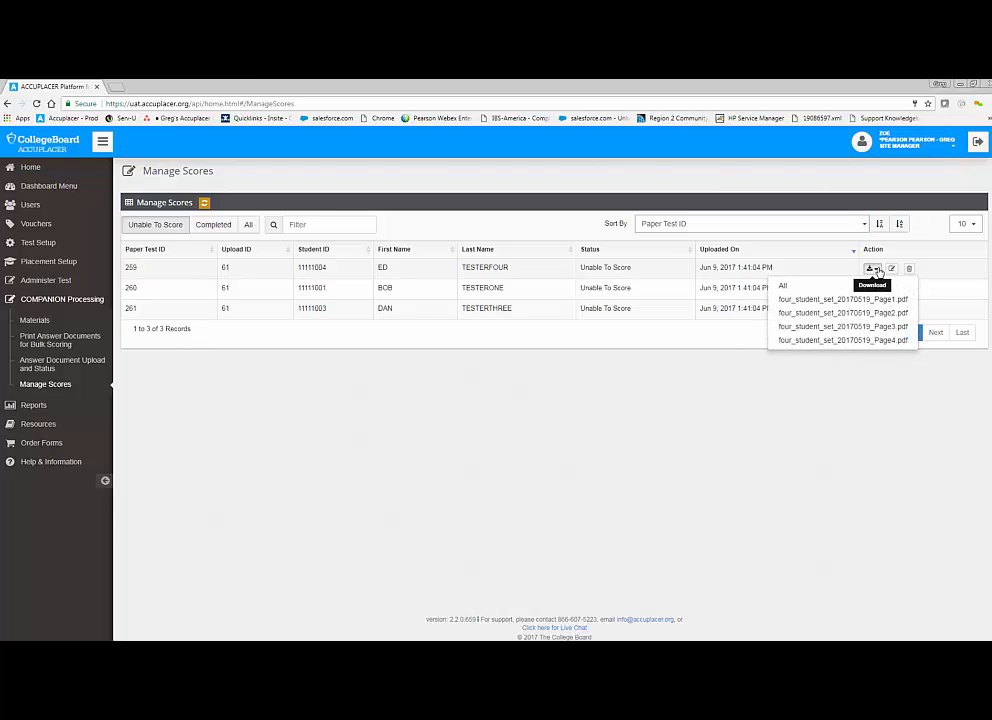
{"action": "left_click", "coordinate": [785, 288]}
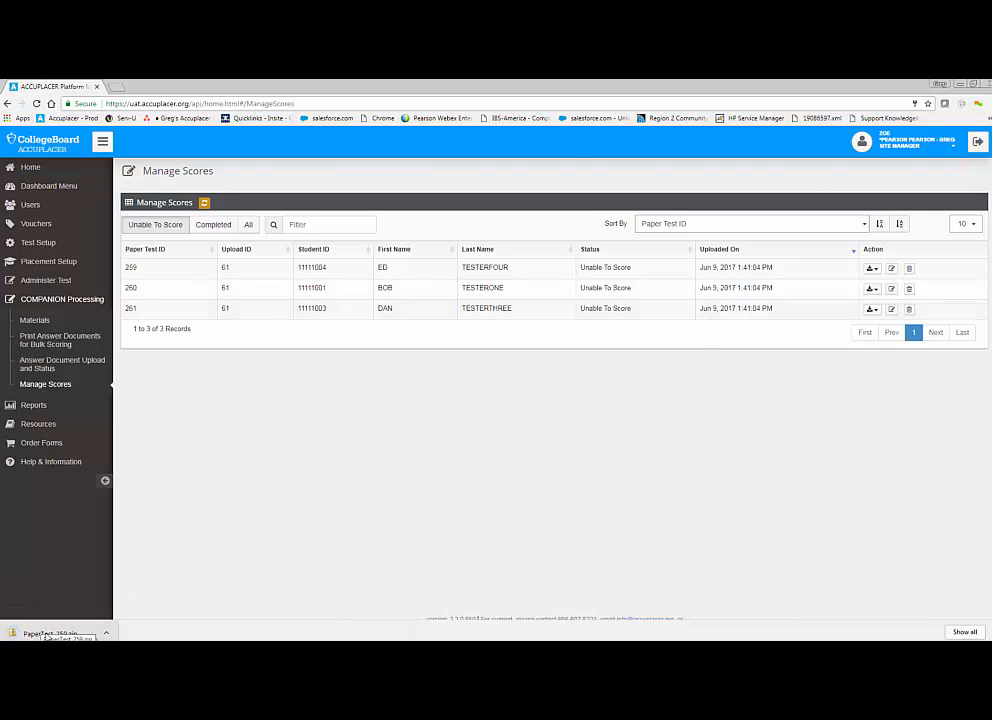
{"action": "left_click", "coordinate": [46, 634]}
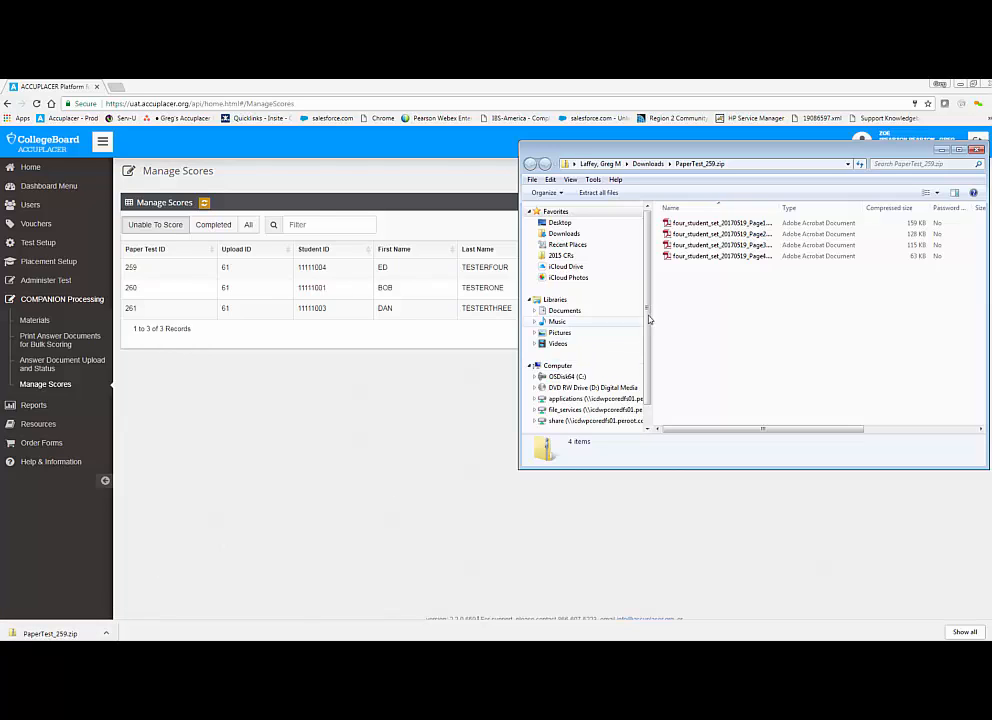
Step: Open four_student_set_20170519_Page1.pdf from the archive, maximize it and review the scanned answer sheet's student information, then return to the Manage Scores list
{"action": "left_click", "coordinate": [710, 224]}
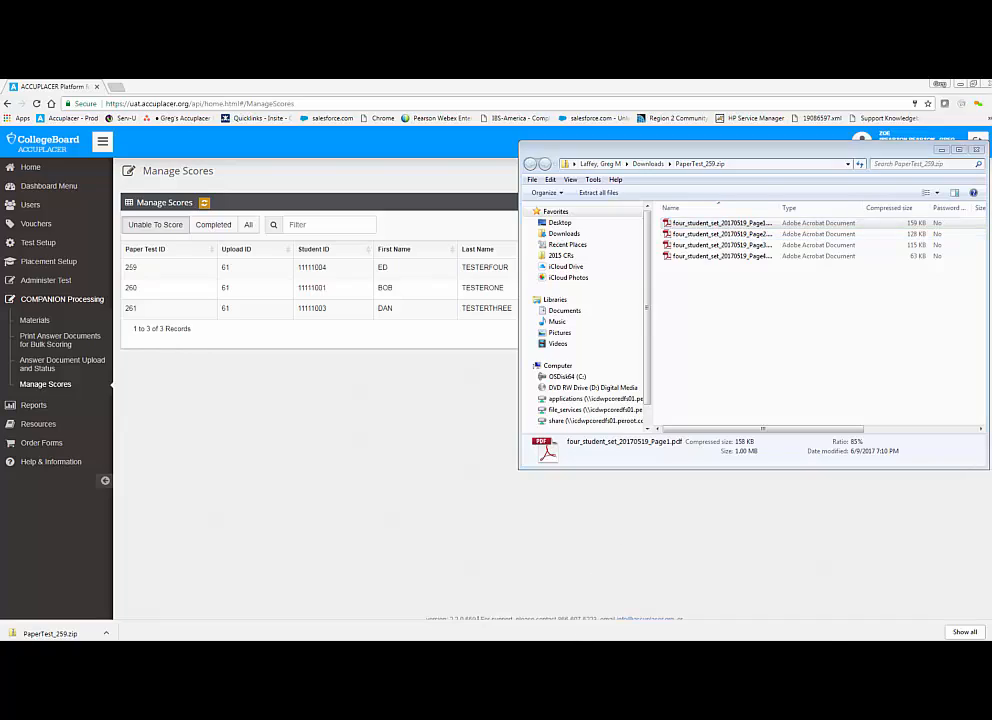
{"action": "left_click_drag", "start_coordinate": [560, 640], "coordinate": [632, 142]}
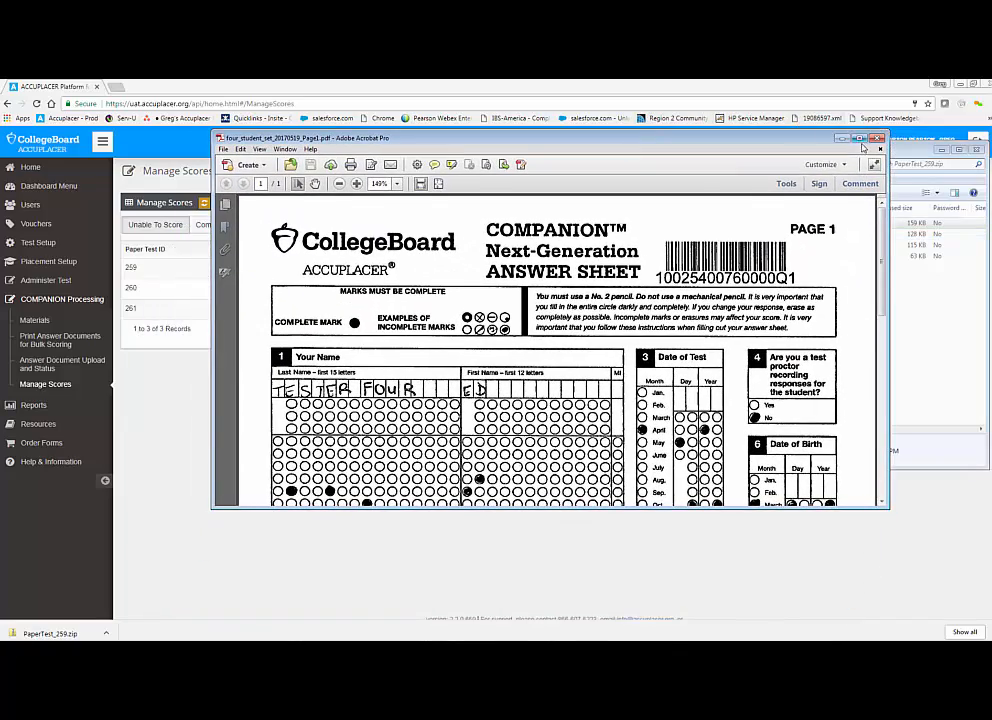
{"action": "left_click", "coordinate": [859, 138]}
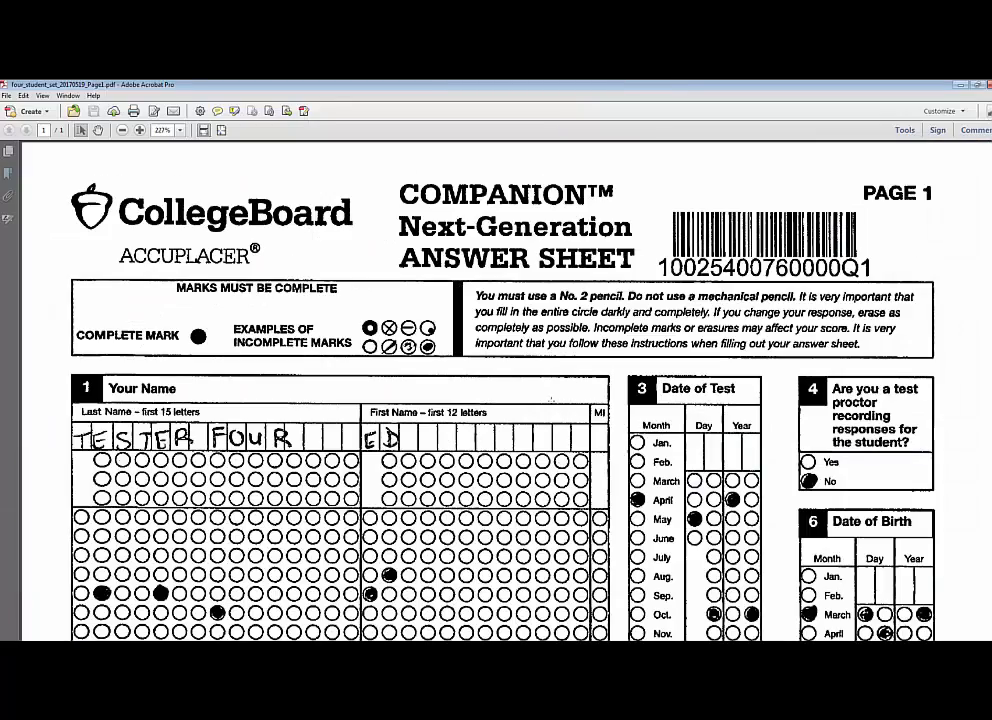
{"action": "scroll", "coordinate": [496, 390], "scroll_direction": "down", "scroll_amount": 4}
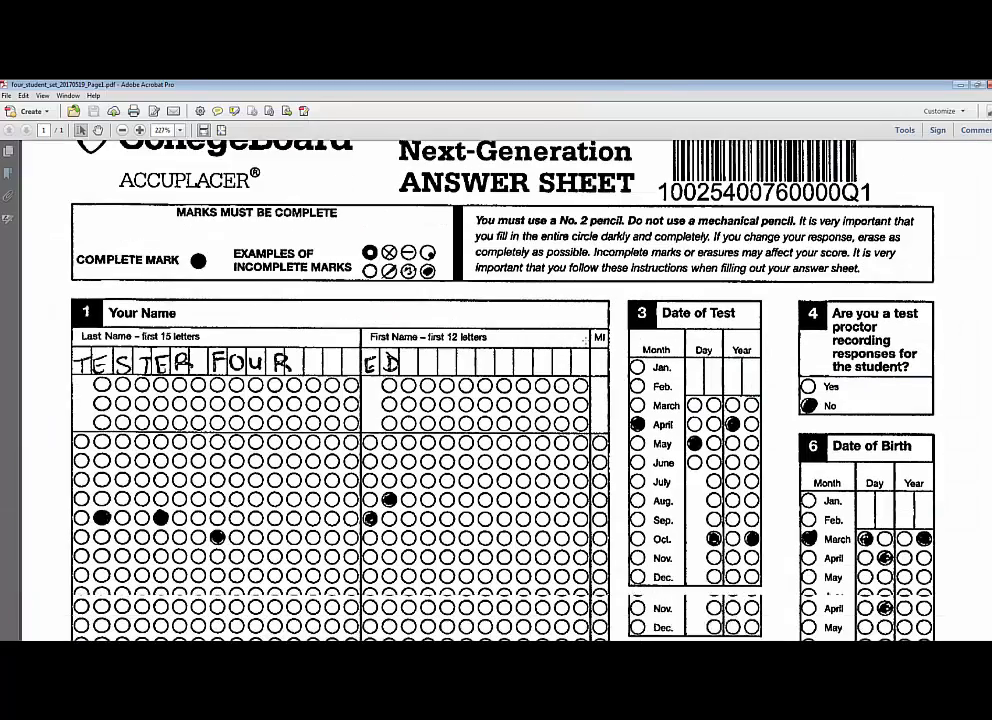
{"action": "scroll", "coordinate": [496, 390], "scroll_direction": "down", "scroll_amount": 5}
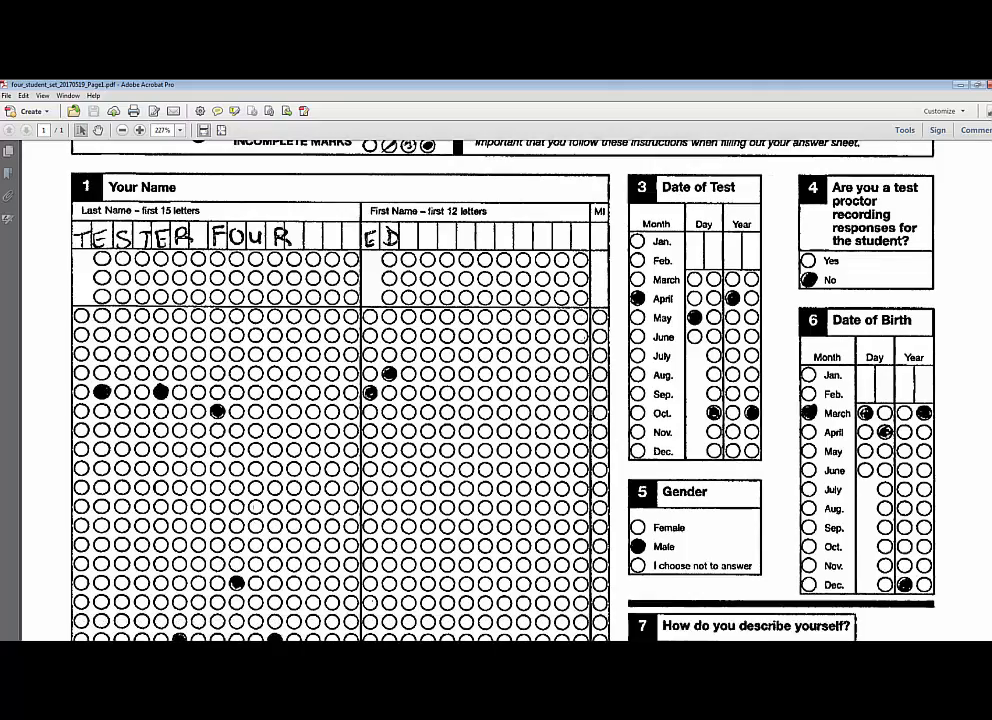
{"action": "scroll", "coordinate": [583, 342], "scroll_direction": "down", "scroll_amount": 9}
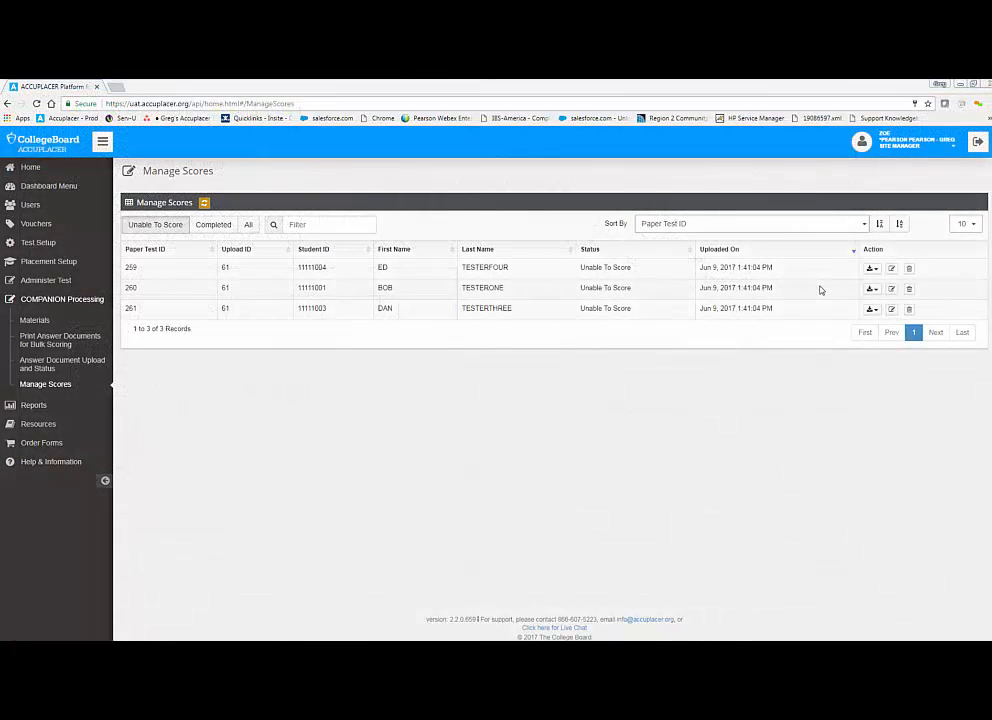
Step: Delete paper test 260 from the Unable To Score list and confirm the deletion
{"action": "left_click", "coordinate": [909, 289]}
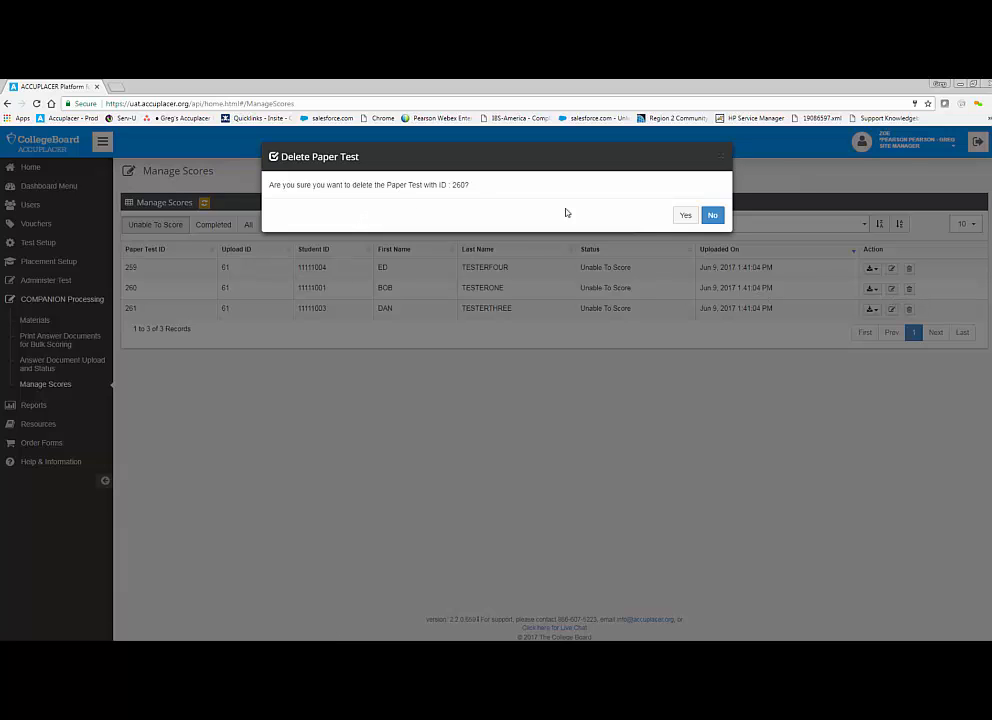
{"action": "left_click", "coordinate": [686, 218]}
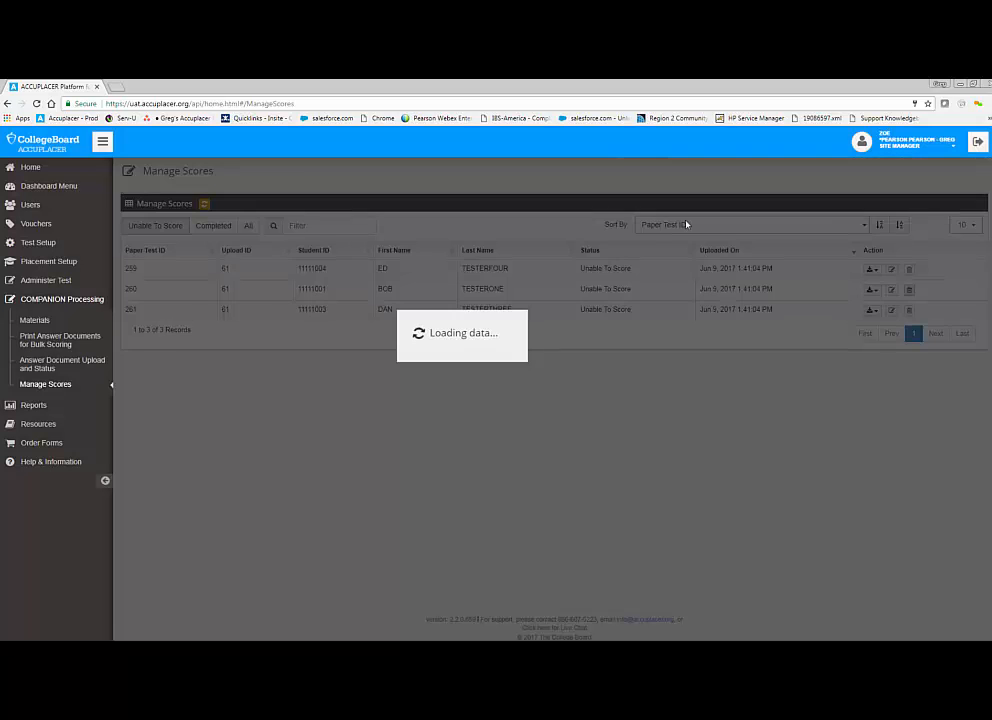